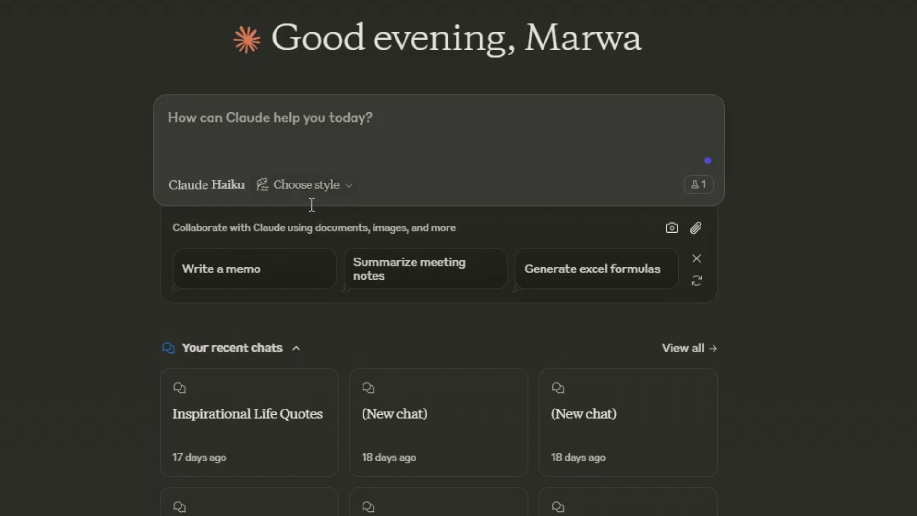
Step: Start creating a new custom writing style from the response style choices
mouse_move(317, 198)
mouse_move(349, 194)
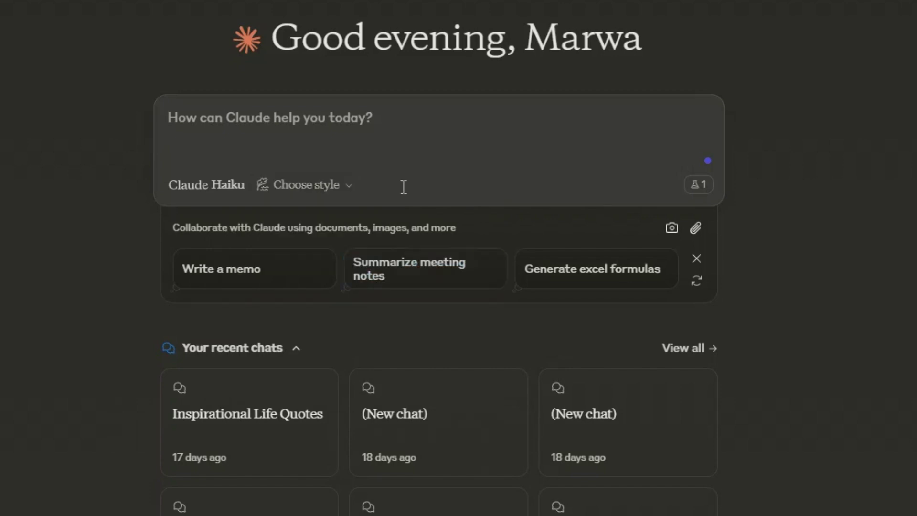
left_click(341, 189)
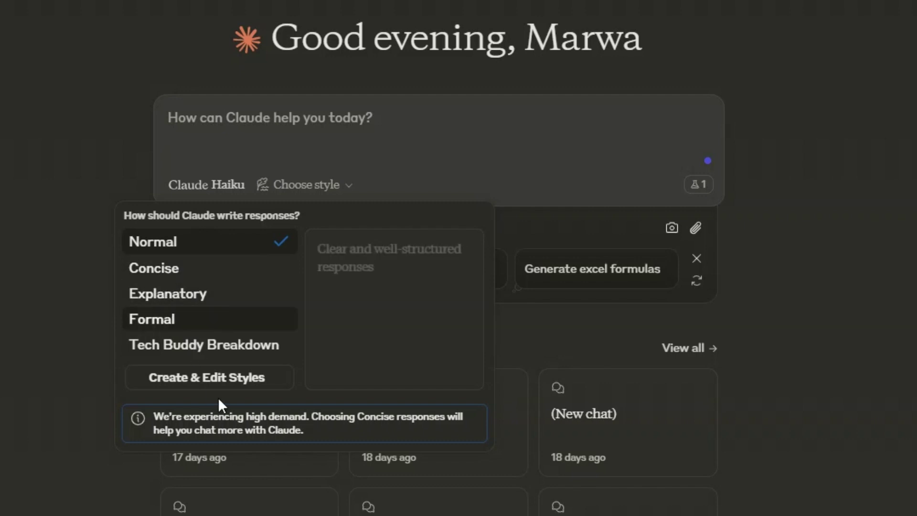
left_click(198, 382)
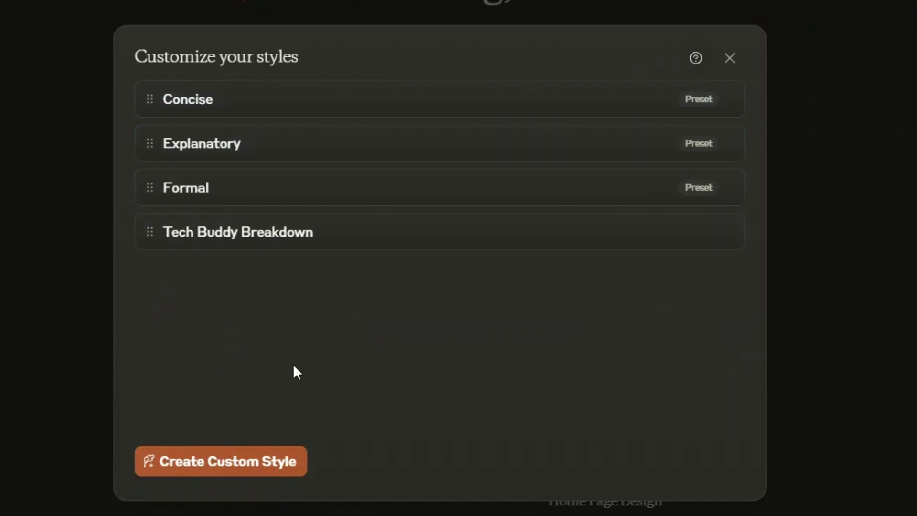
left_click(215, 465)
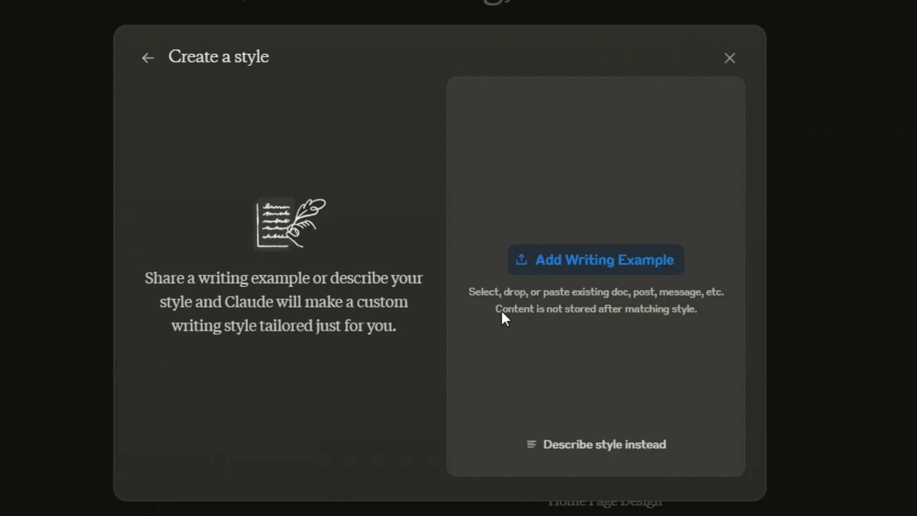
left_click(558, 271)
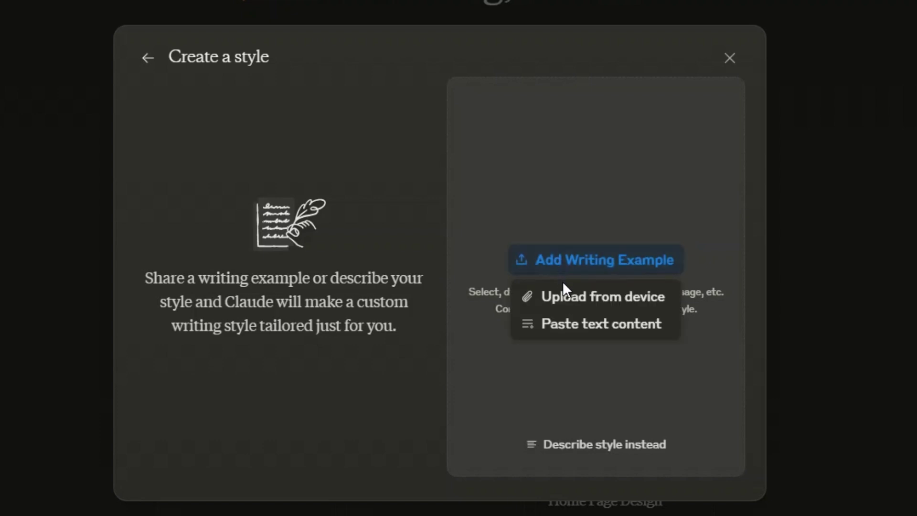
left_click(558, 325)
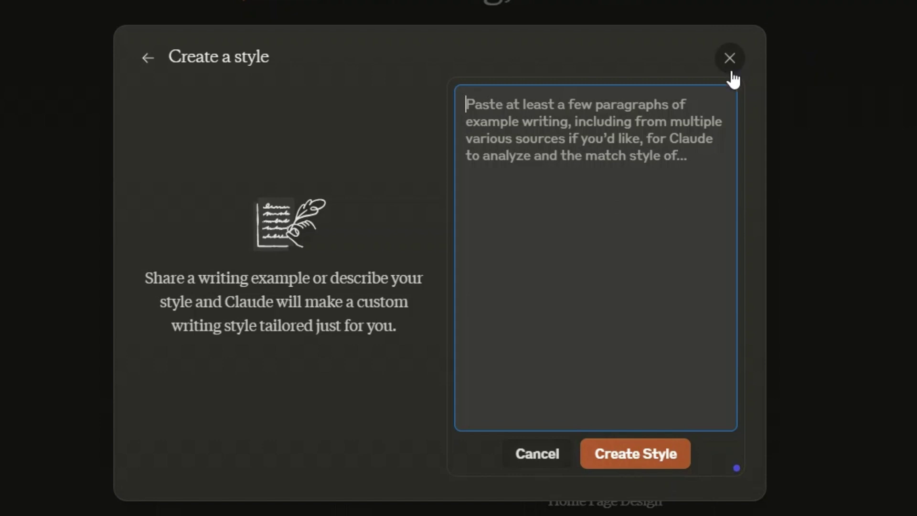
left_click(535, 456)
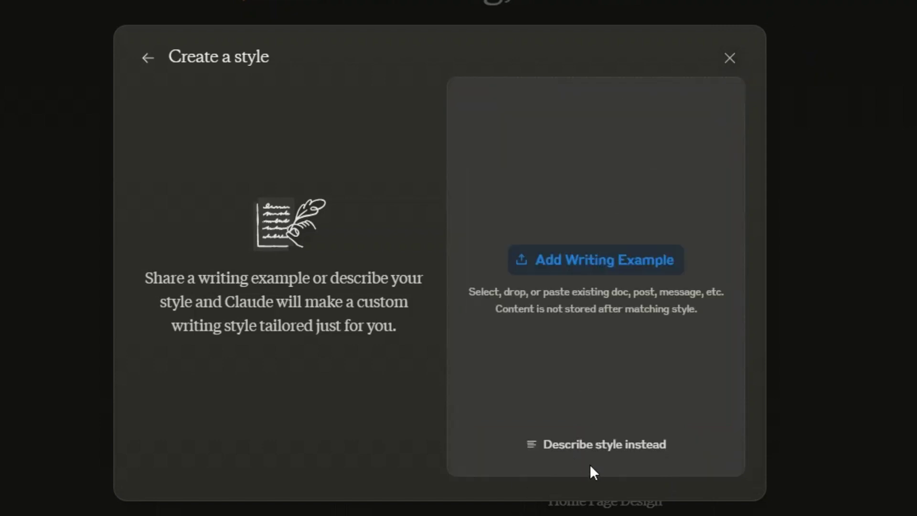
Step: Choose to describe the style and enter the objective "Try to teach complex topics about ai, explain step by step in easy way to my"
left_click(590, 447)
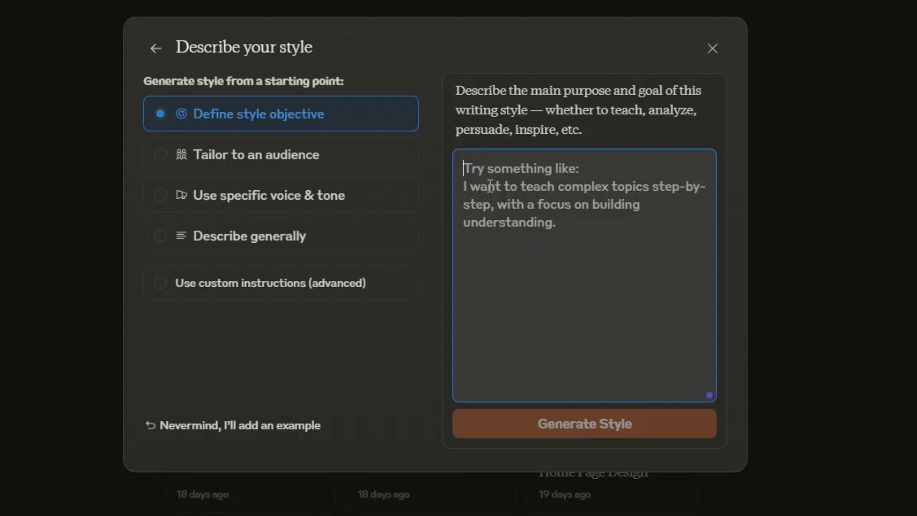
type("Try t")
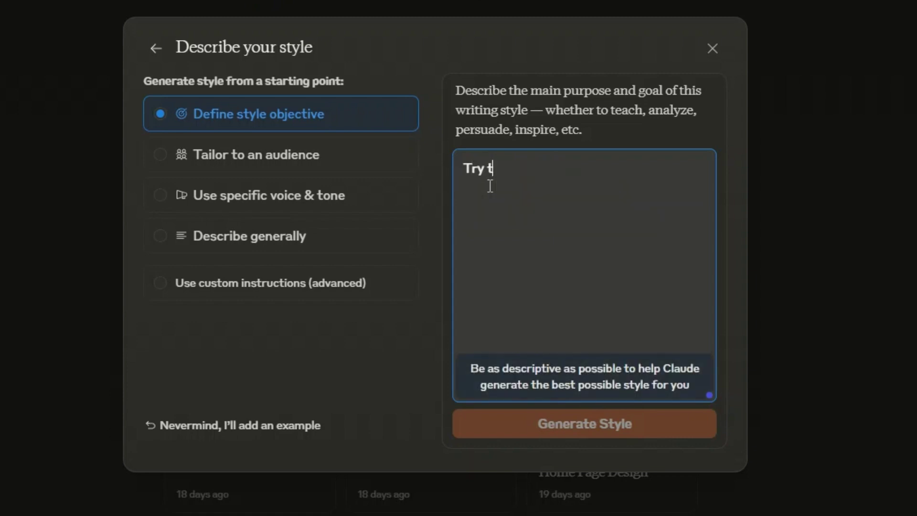
type("o teach com")
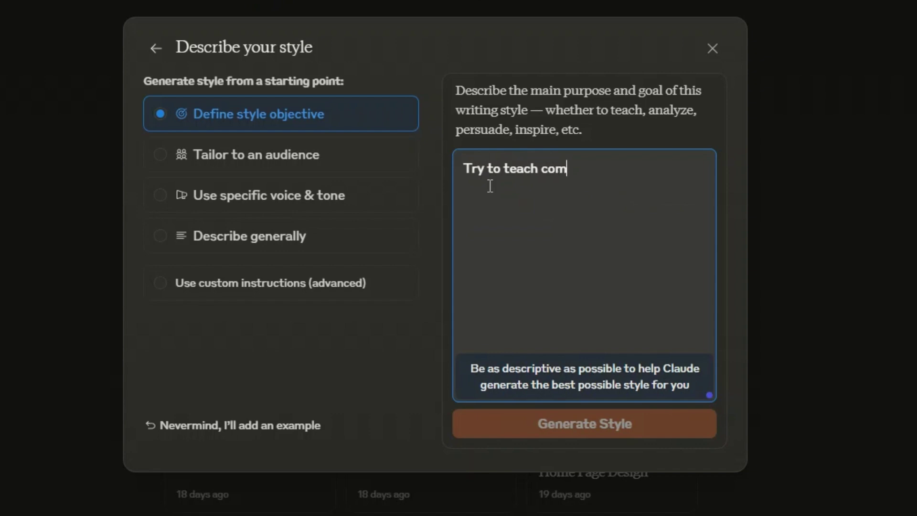
type("plex topics as")
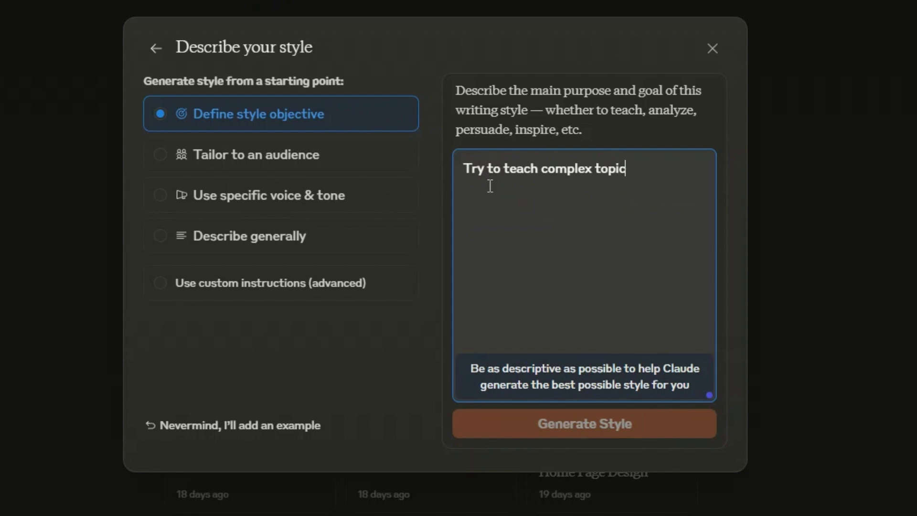
key("BackSpace")
key("BackSpace")
type("bout ai, ")
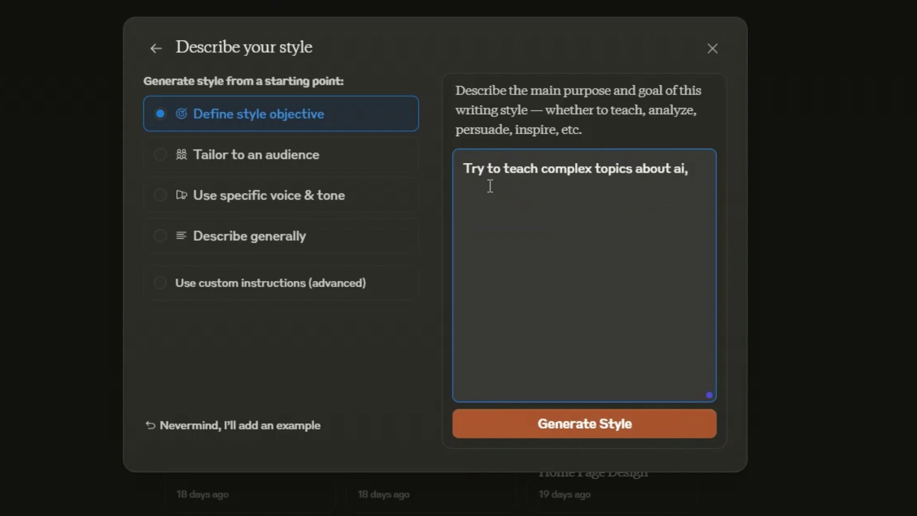
type("explain step")
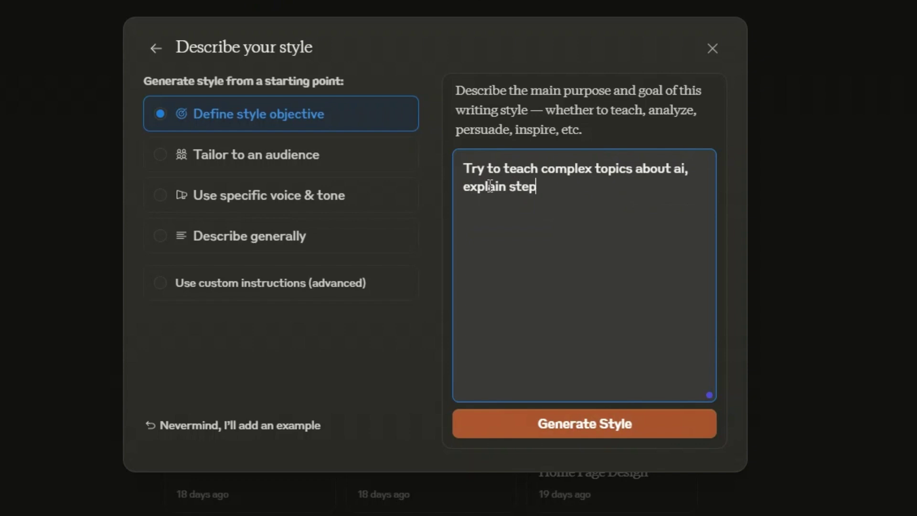
type(" by step i")
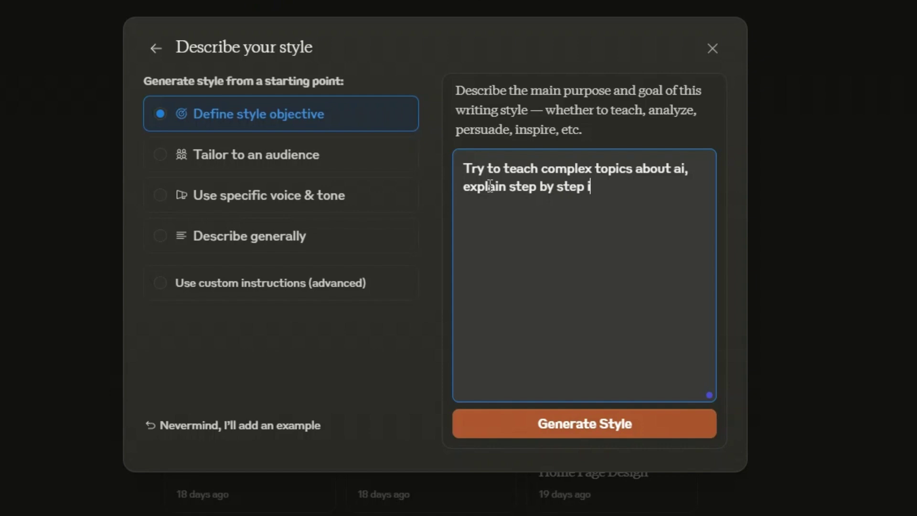
type("n easy way to ")
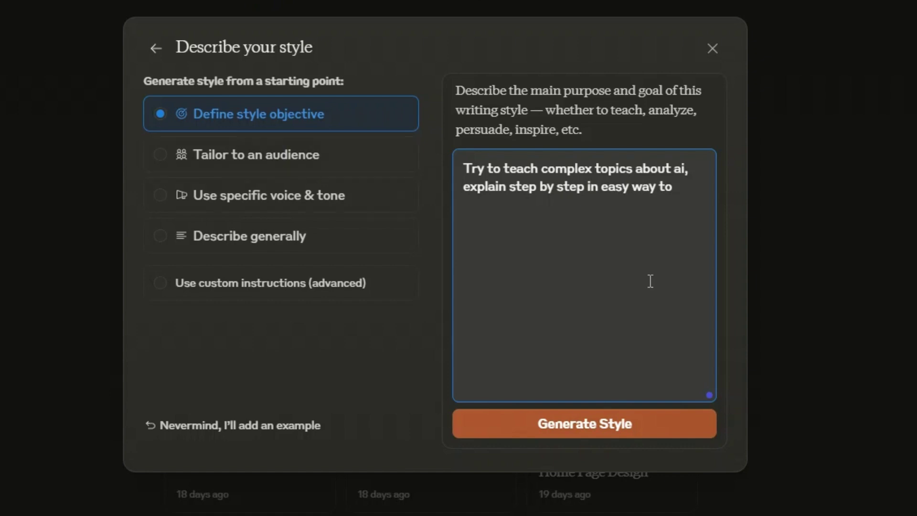
type("mu")
Step: Tailor the style to an audience, continuing the description with "audience interested in AI apps and technology,"
left_click(183, 154)
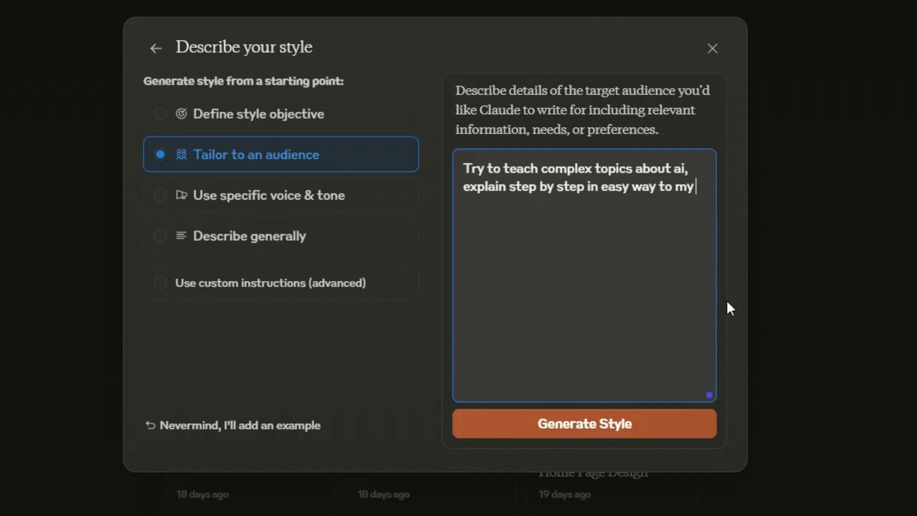
type("audience")
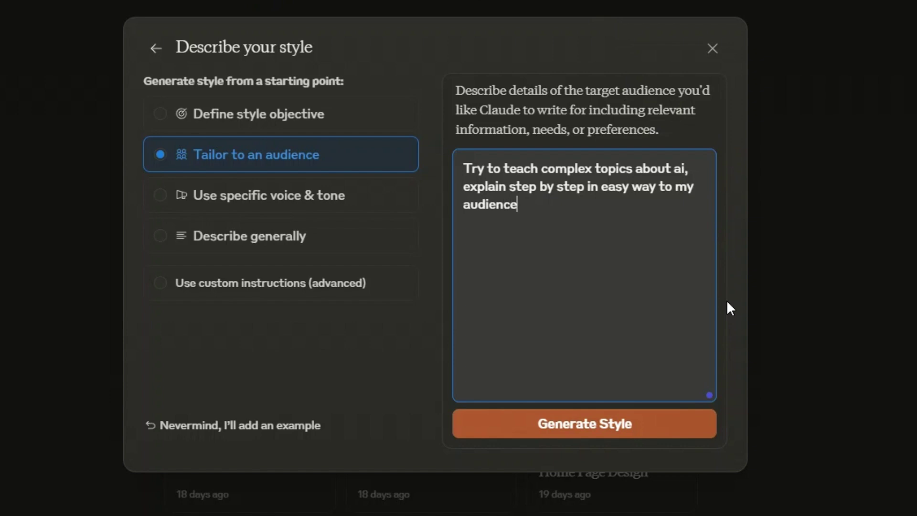
type(" interested in ")
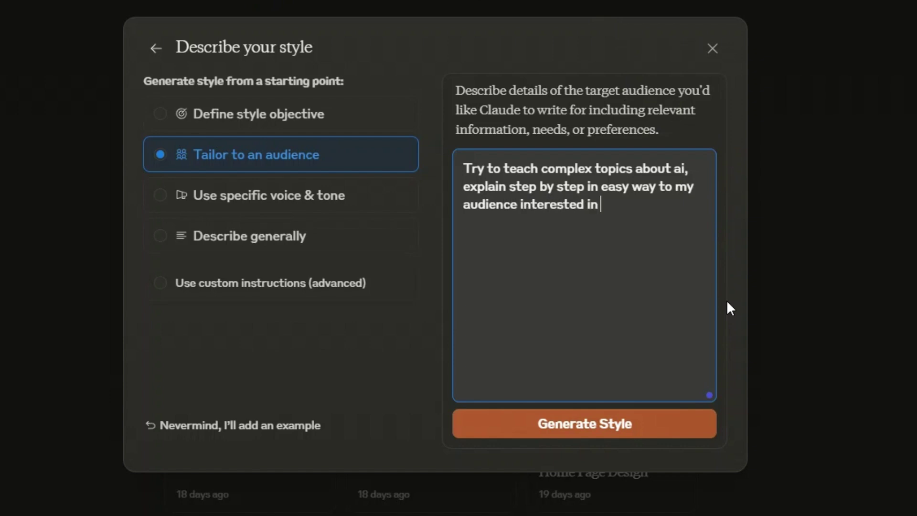
type("AI apps and te")
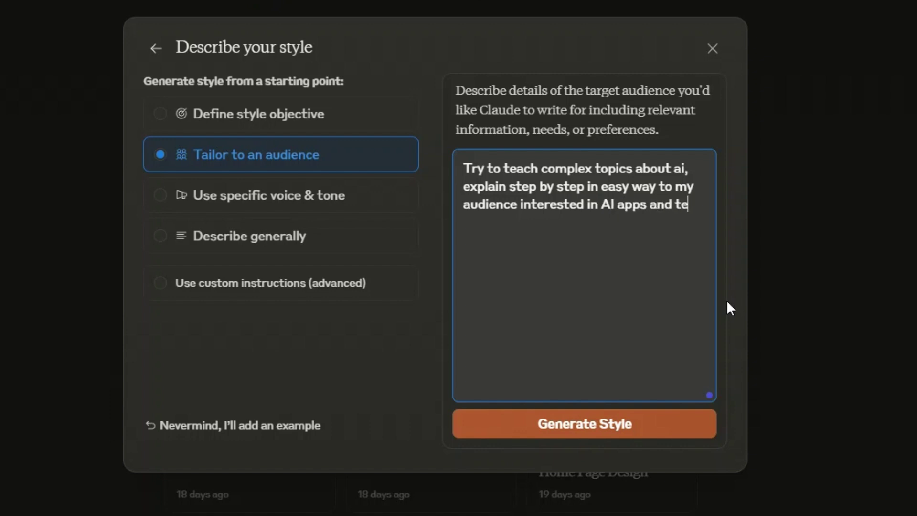
type("chnolo")
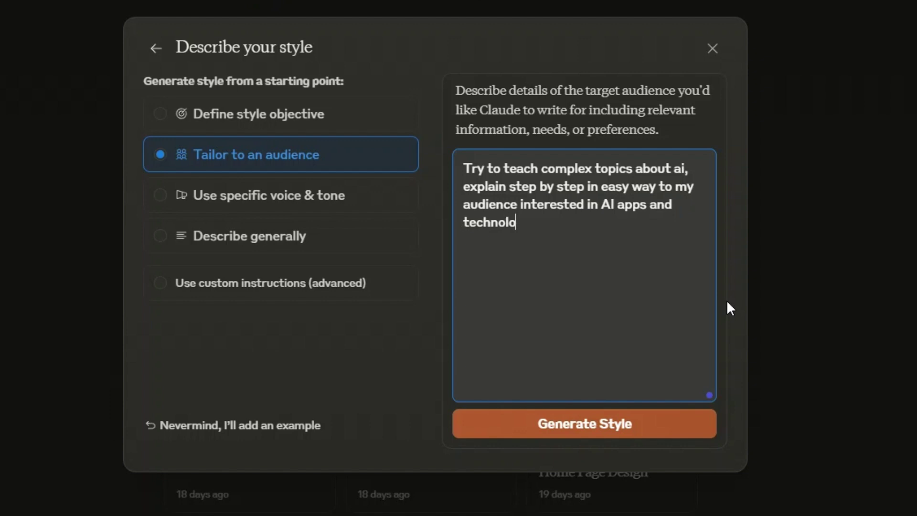
type("gy,")
Step: Switch to specific voice and tone, add "Use friendly," and correct the wording to "AI" and "in an easy way"
left_click(241, 209)
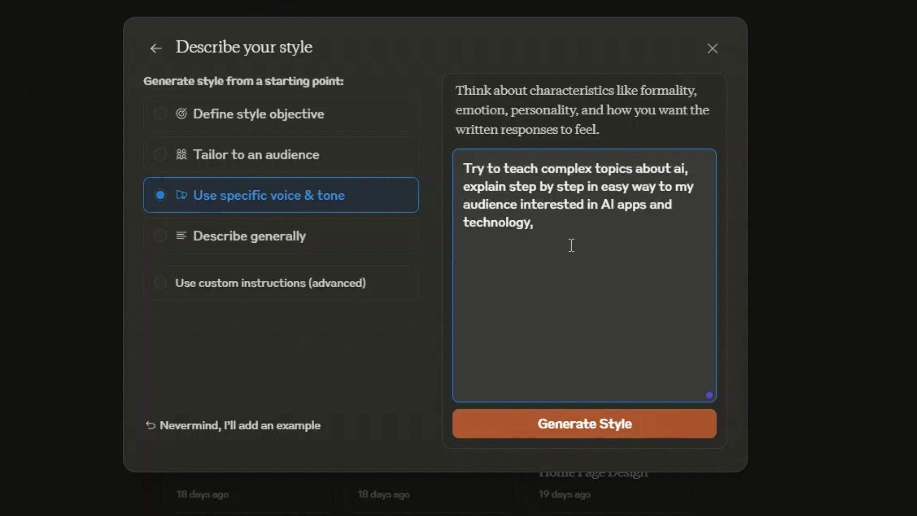
type("Use frien")
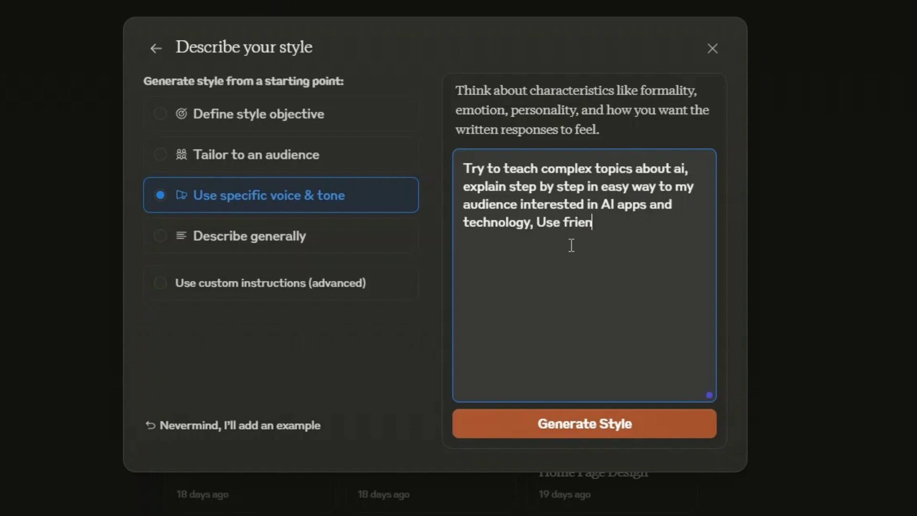
type("dly,")
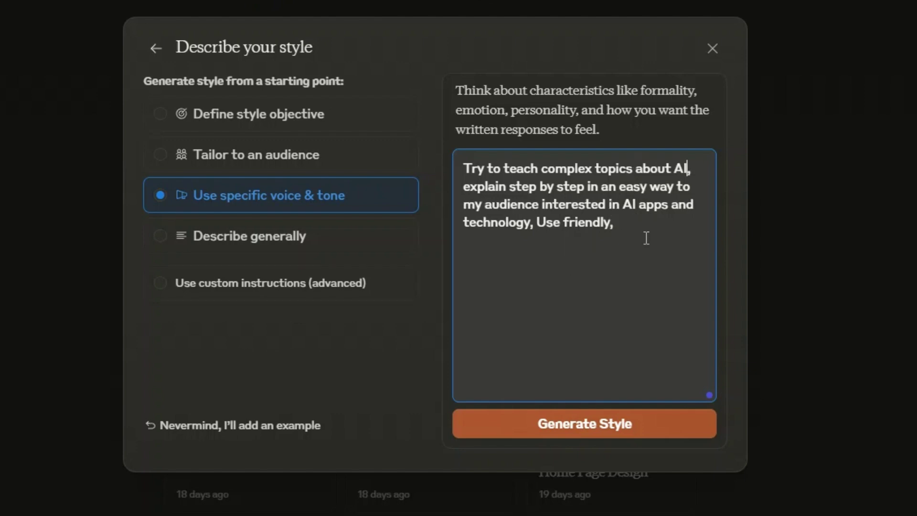
Step: Add "write in an easy way," as a general description, then create the style using custom instructions (advanced)
left_click(205, 245)
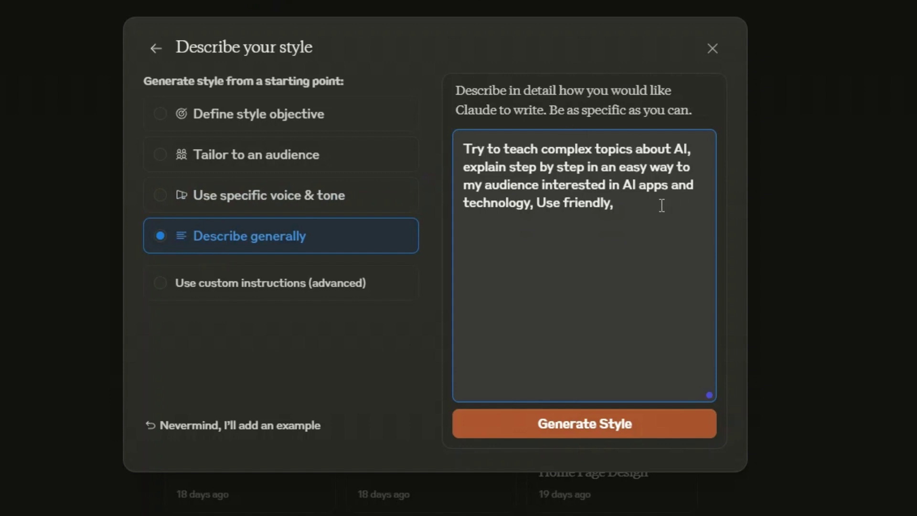
type("write in an easy way,")
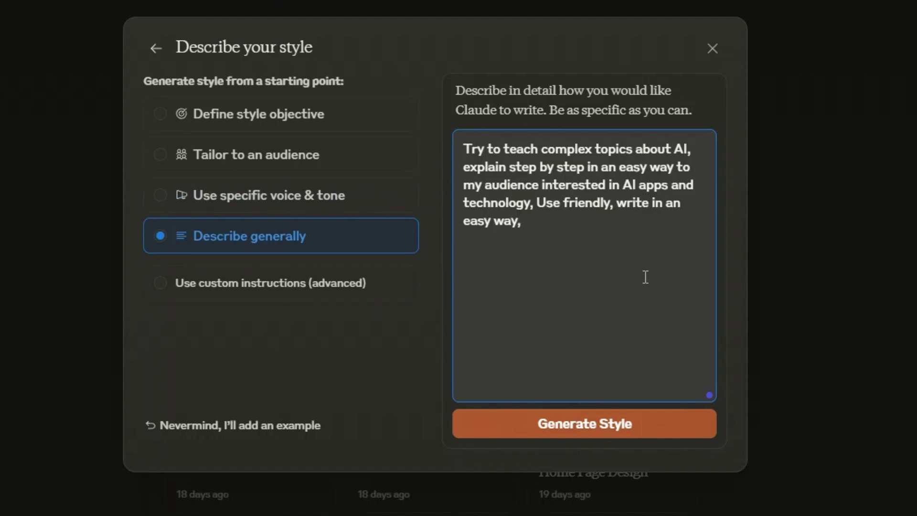
left_click(275, 292)
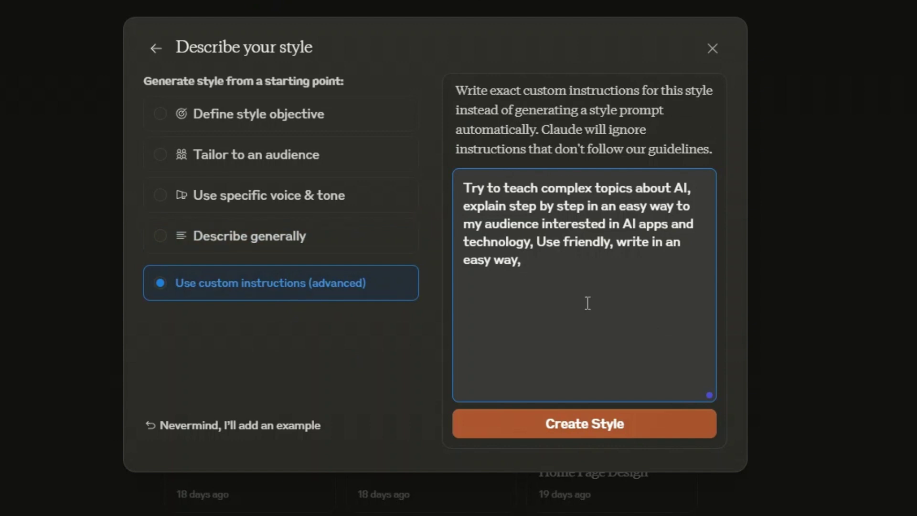
left_click(575, 427)
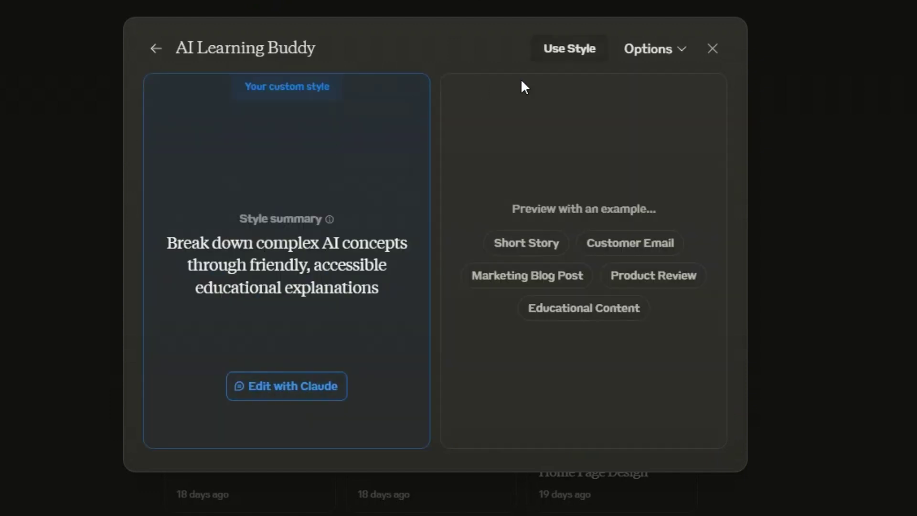
Step: Leave the style editor and examine the new custom style's summary among the chat's response styles
left_click(157, 48)
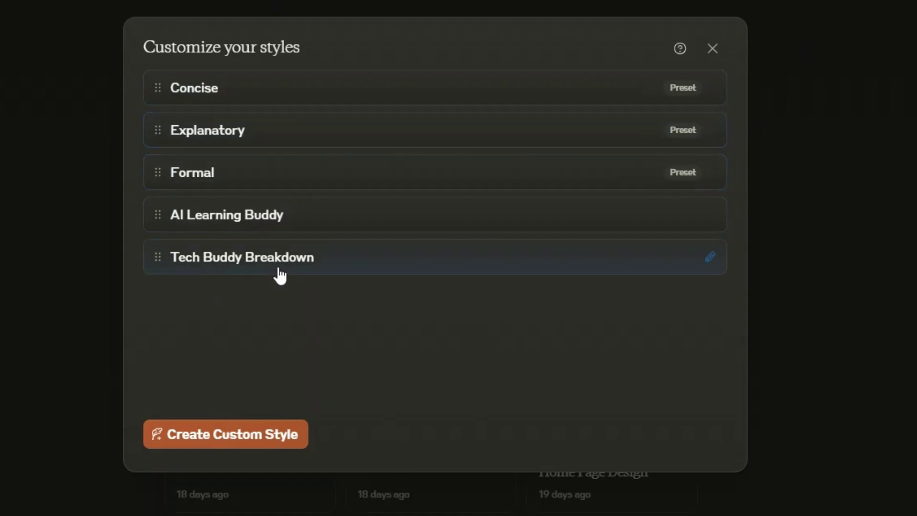
left_click(713, 50)
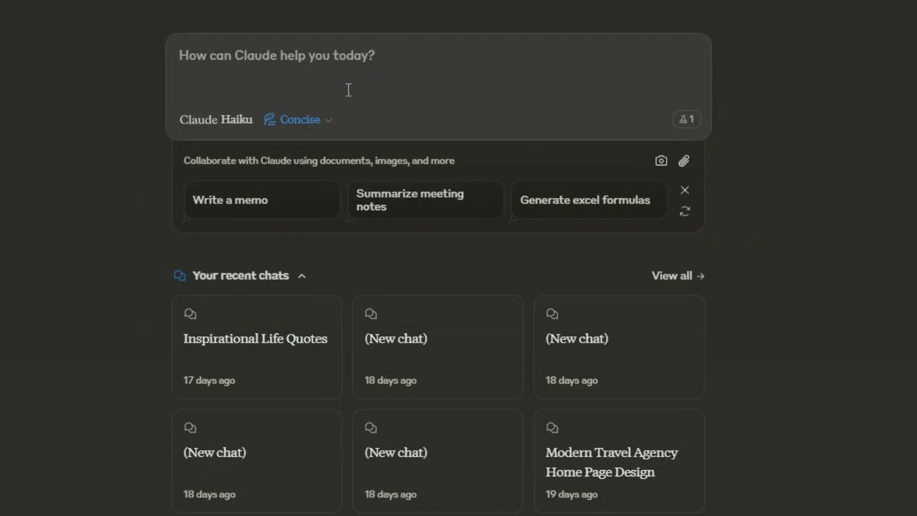
left_click(328, 120)
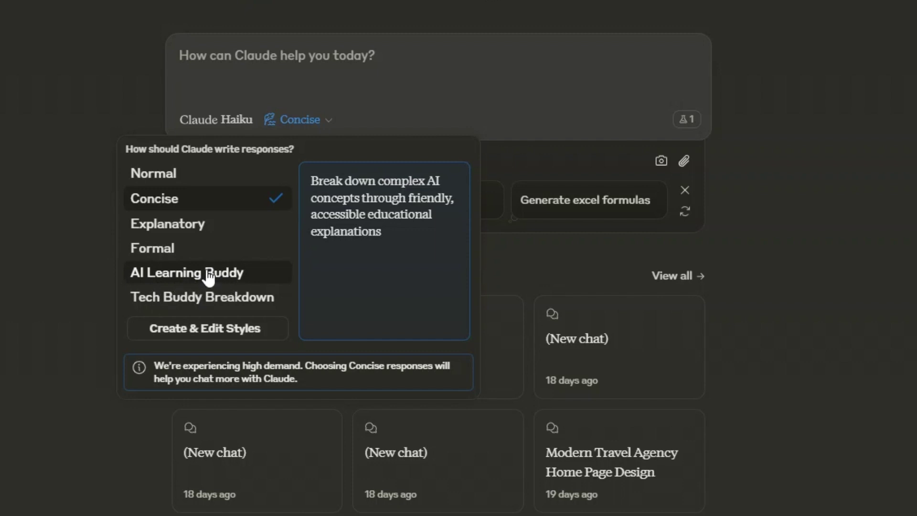
left_click(863, 275)
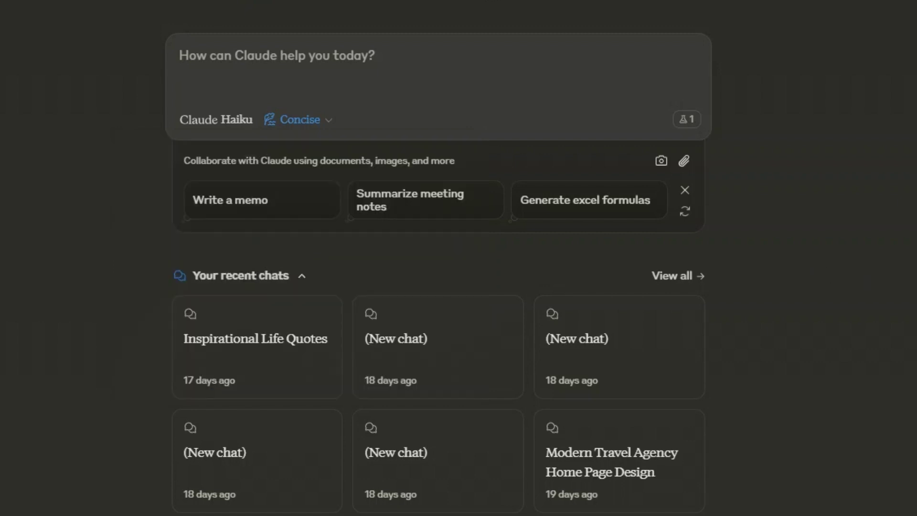